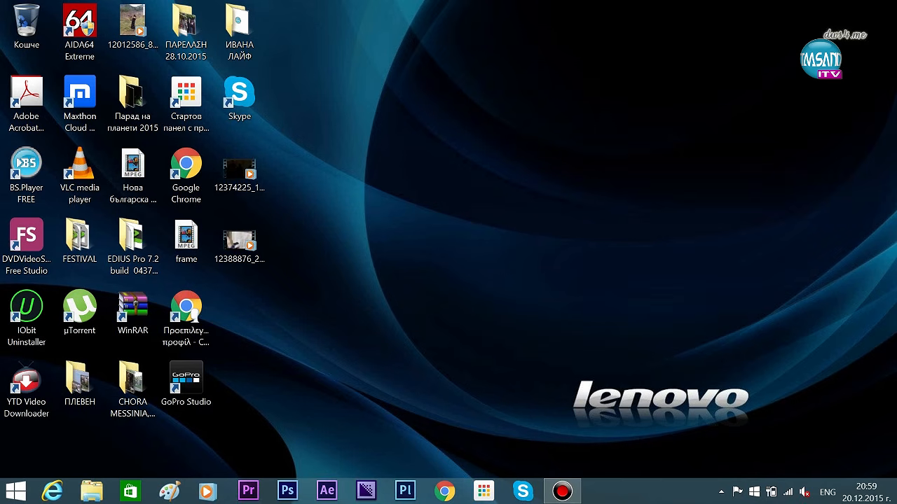
# - Open the user's temporary files folder by running %temp% from the Run dialog
pyautogui.press('super+r')
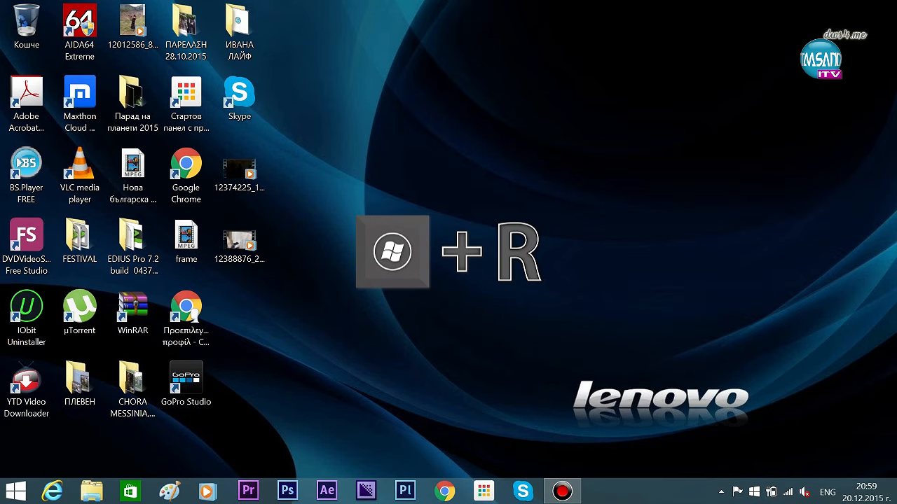
pyautogui.press('super+r')
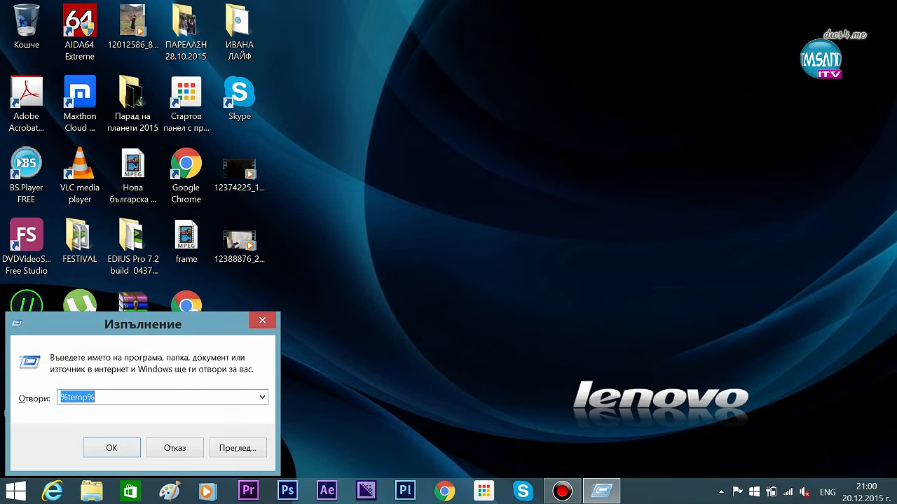
pyautogui.press('BackSpace')
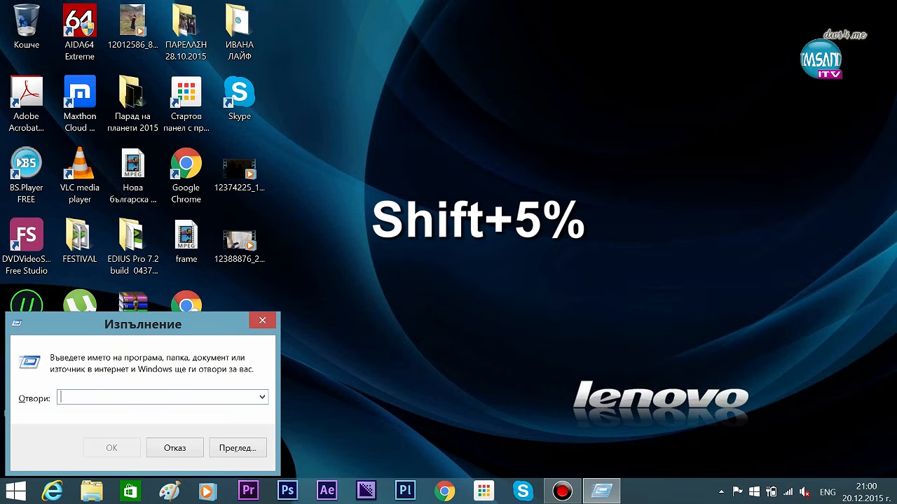
pyautogui.write('%')
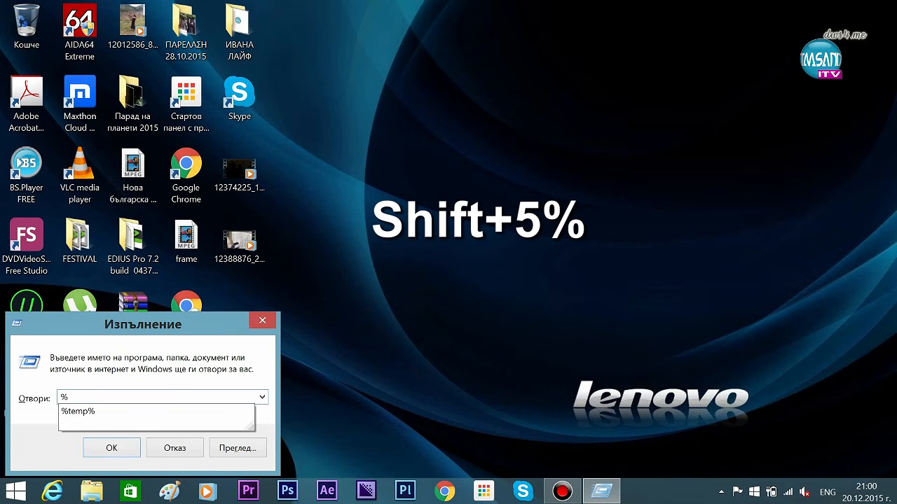
pyautogui.write('temp')
pyautogui.write('%')
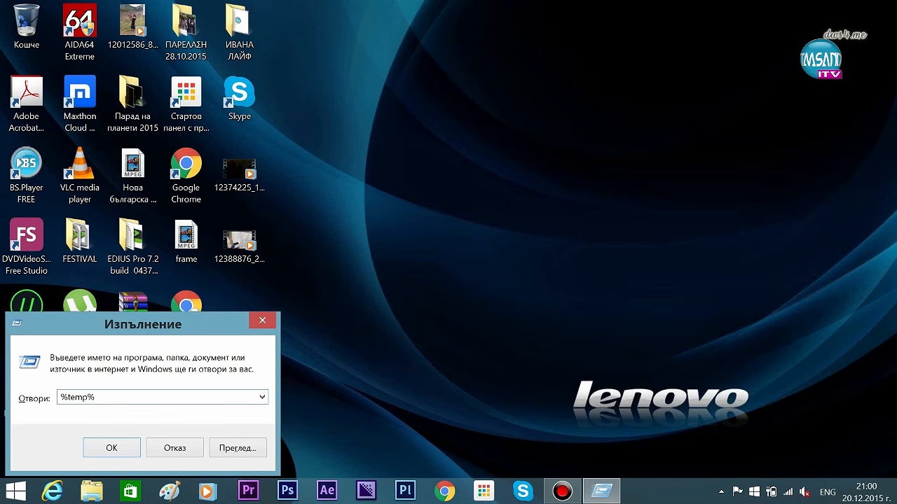
pyautogui.press('Return')
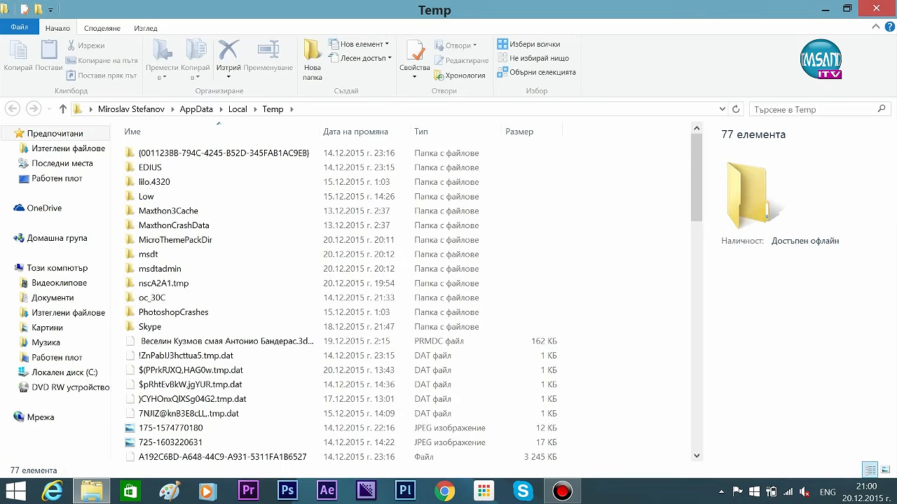
# - Delete everything in the user's Temp folder, allowing administrator deletion of msdtadmin and skipping the in-use nscA2A1.tmp folder
pyautogui.scroll(-7, 343, 294)
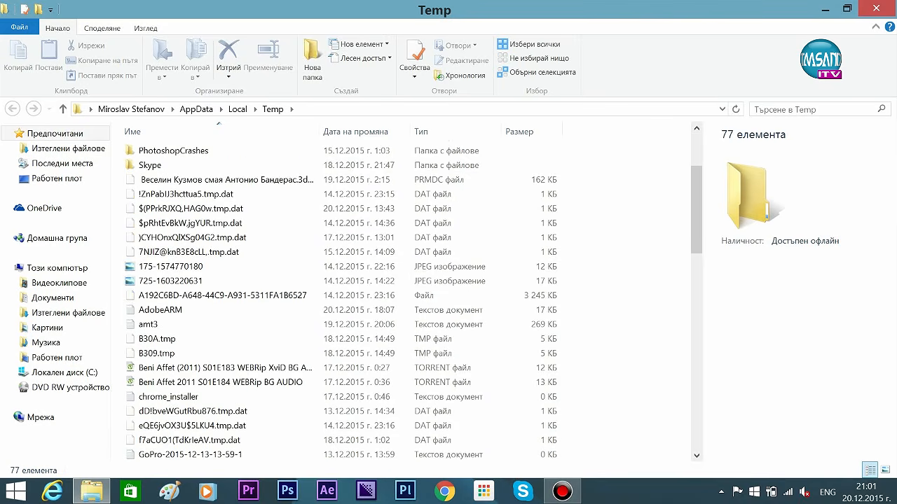
pyautogui.scroll(-2, 344, 294)
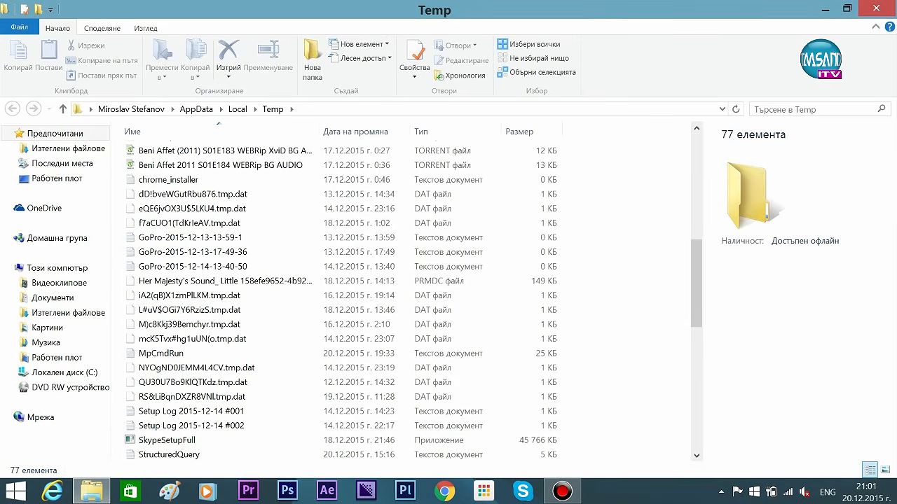
pyautogui.scroll(-9, 343, 294)
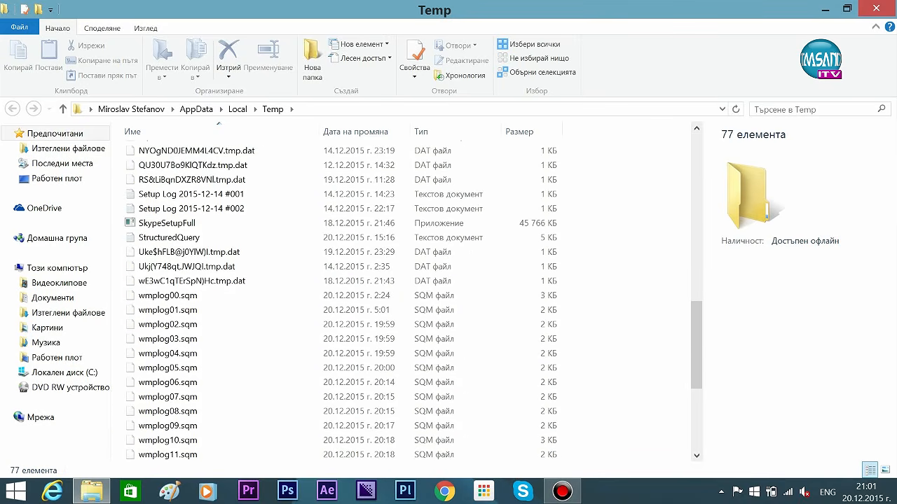
pyautogui.scroll(-1, 343, 294)
pyautogui.scroll(12, 343, 295)
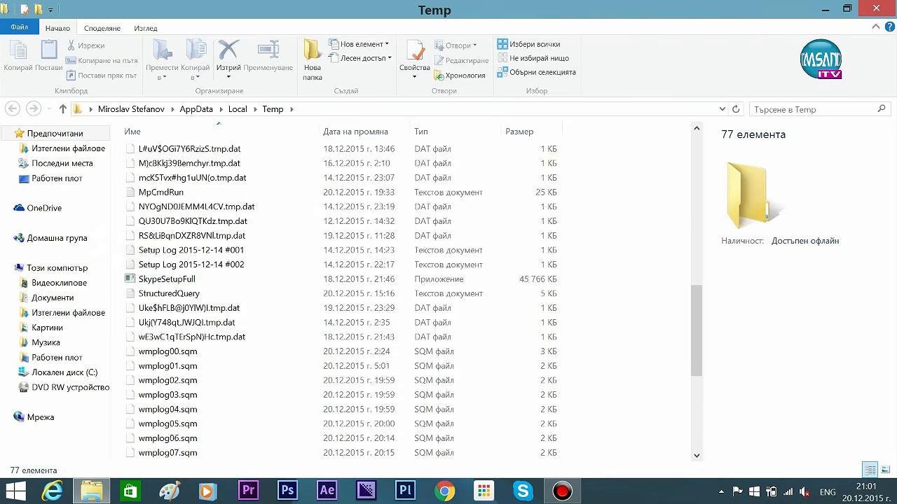
pyautogui.scroll(6, 343, 295)
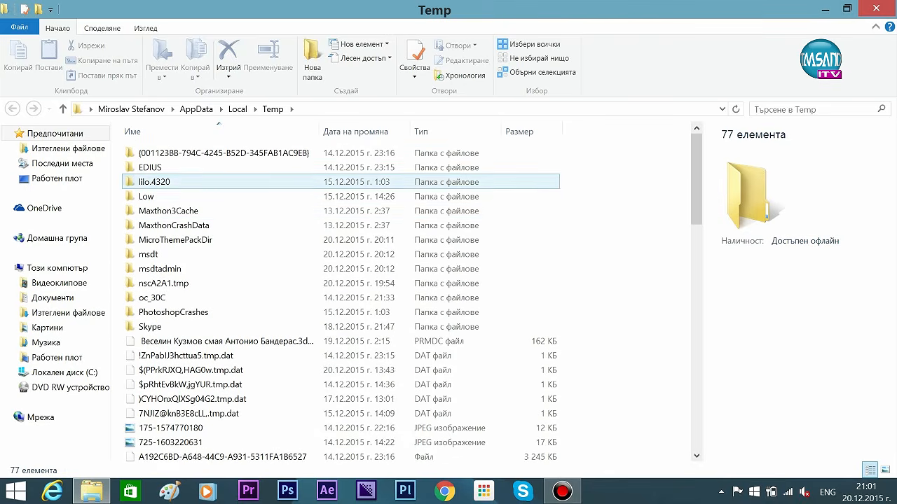
pyautogui.click(160, 181)
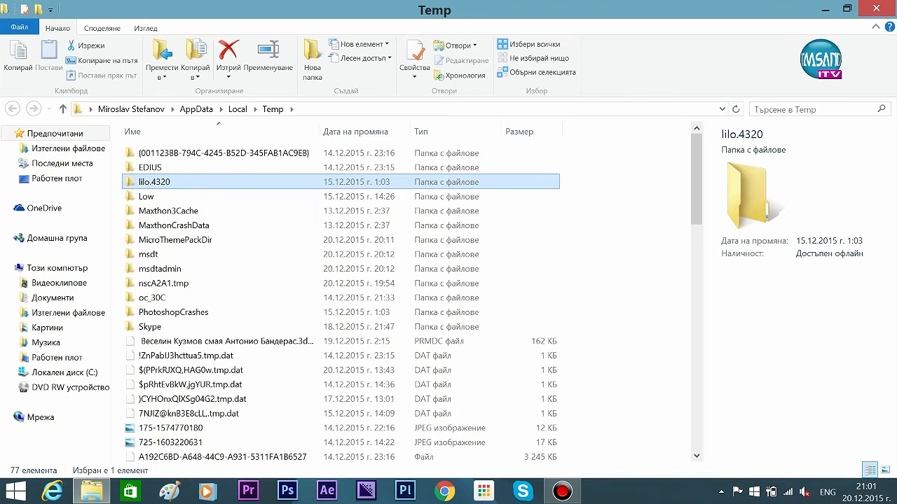
pyautogui.hotkey('ctrl', 'a')
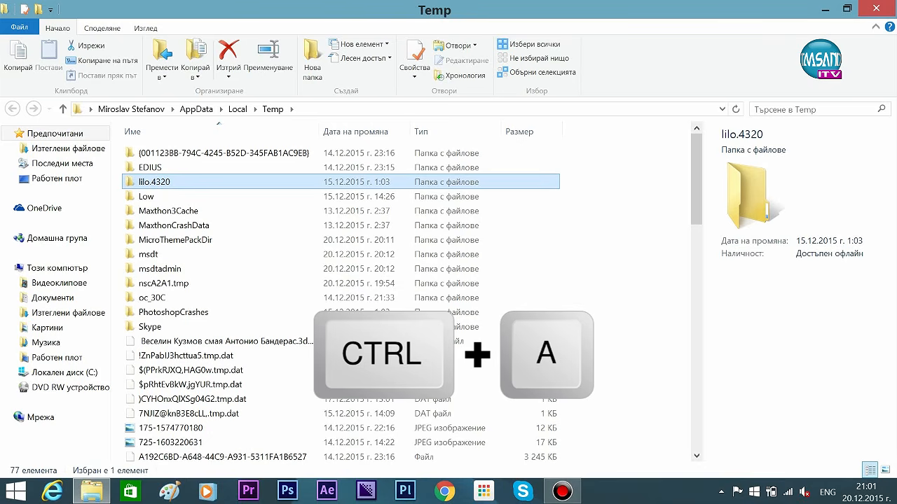
pyautogui.hotkey('ctrl', 'a')
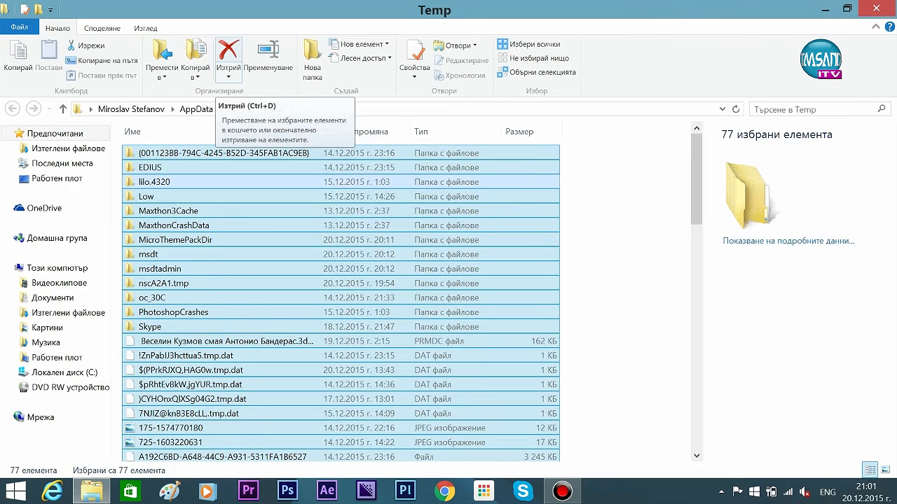
pyautogui.click(229, 52)
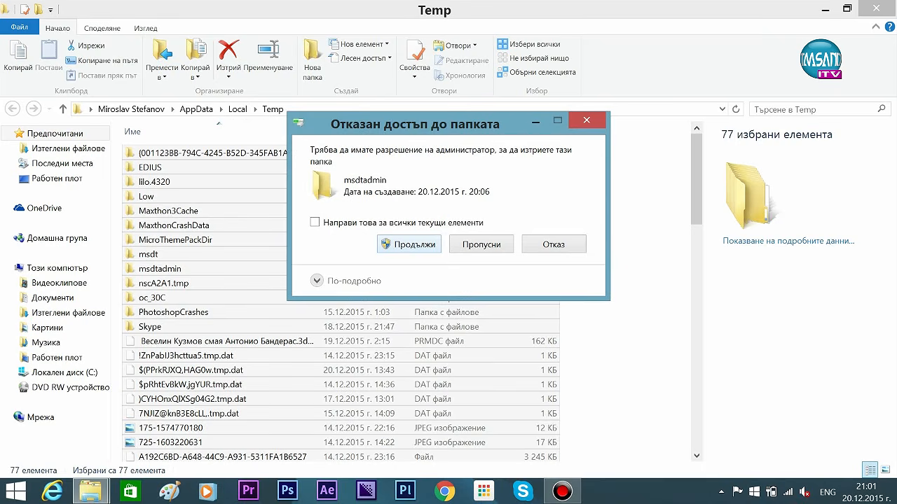
pyautogui.click(409, 243)
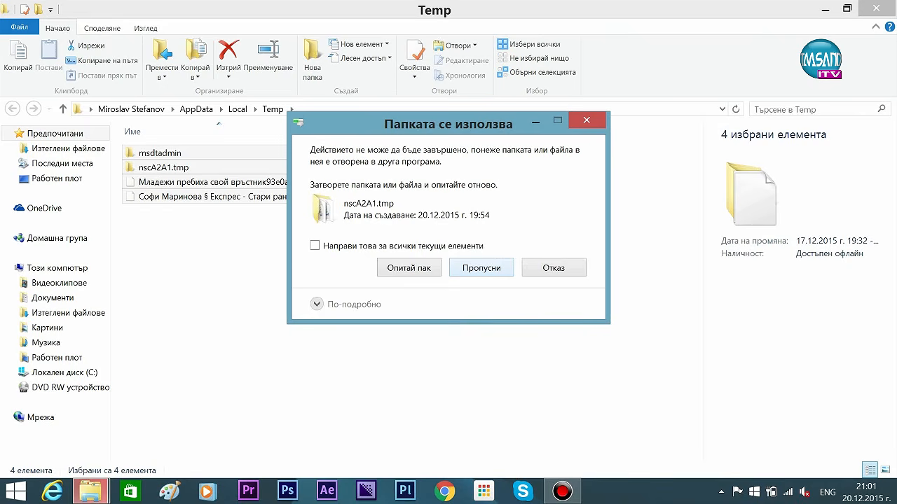
pyautogui.click(481, 268)
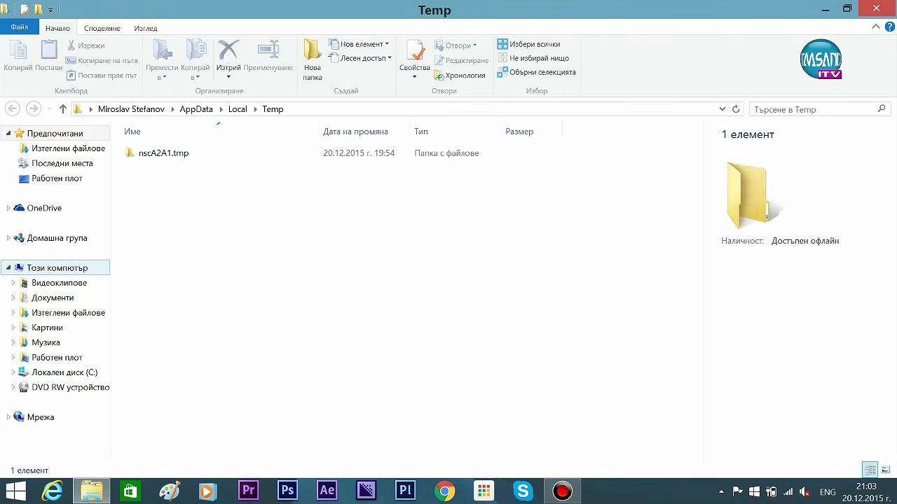
# - Open the Temp folder inside WINDOWS on the local disk (C:)
pyautogui.click(68, 269)
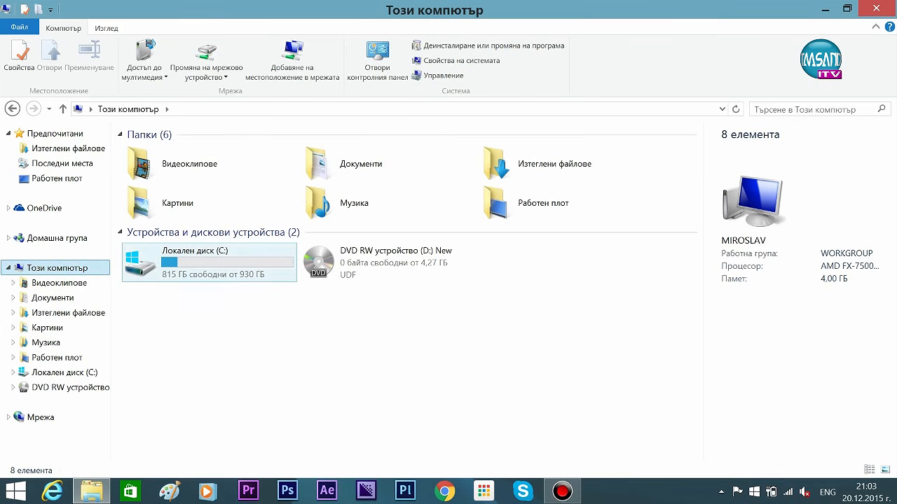
pyautogui.doubleClick(195, 260)
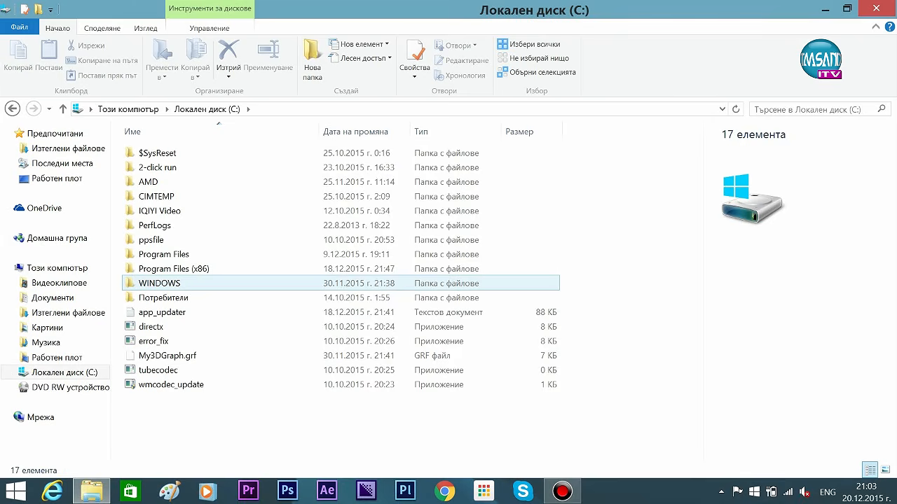
pyautogui.doubleClick(185, 283)
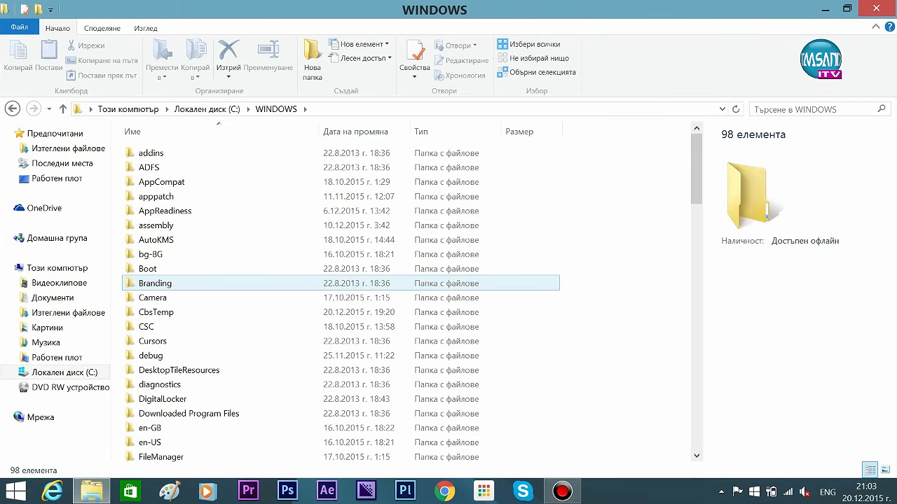
pyautogui.scroll(-3, 185, 287)
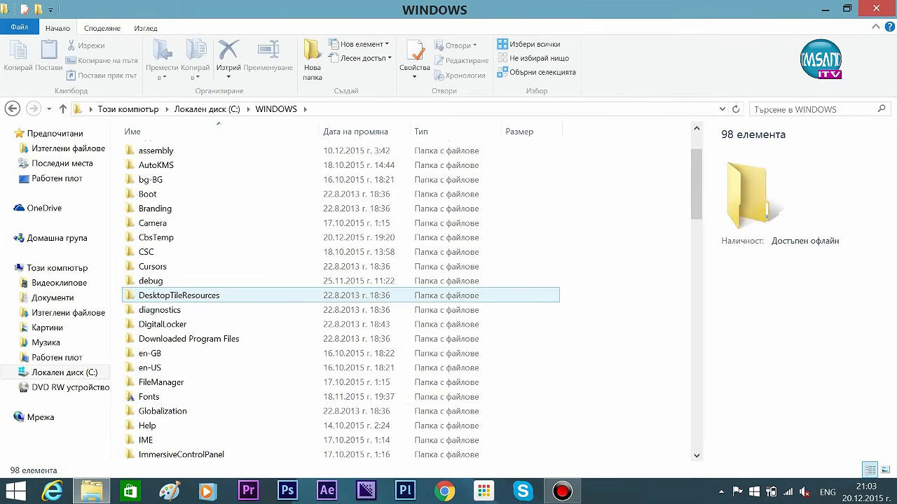
pyautogui.scroll(-1, 189, 298)
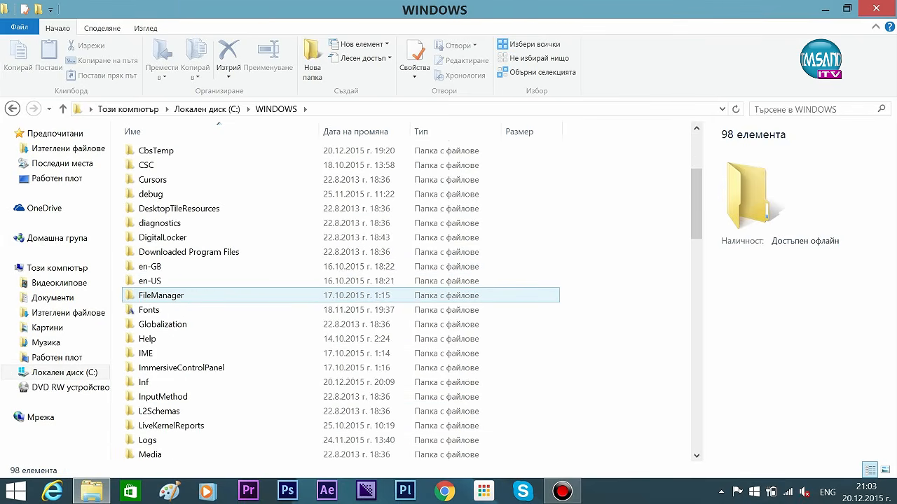
pyautogui.scroll(-4, 188, 298)
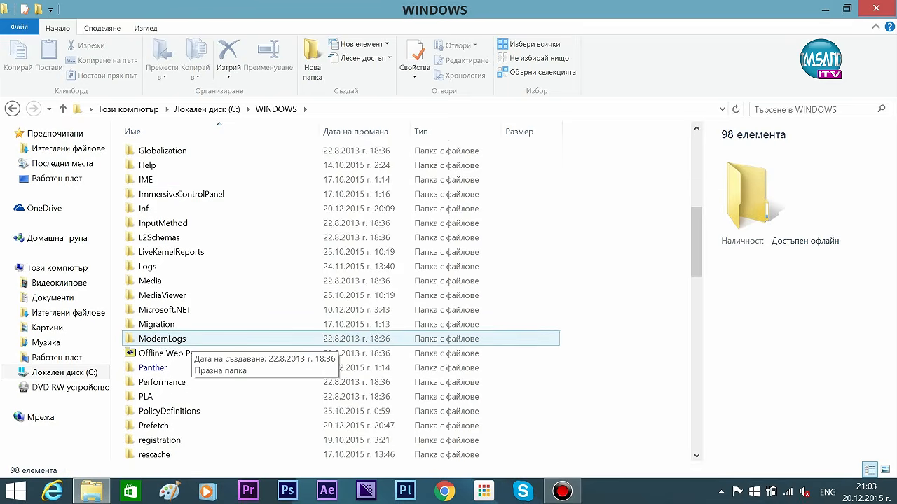
pyautogui.scroll(-9, 185, 339)
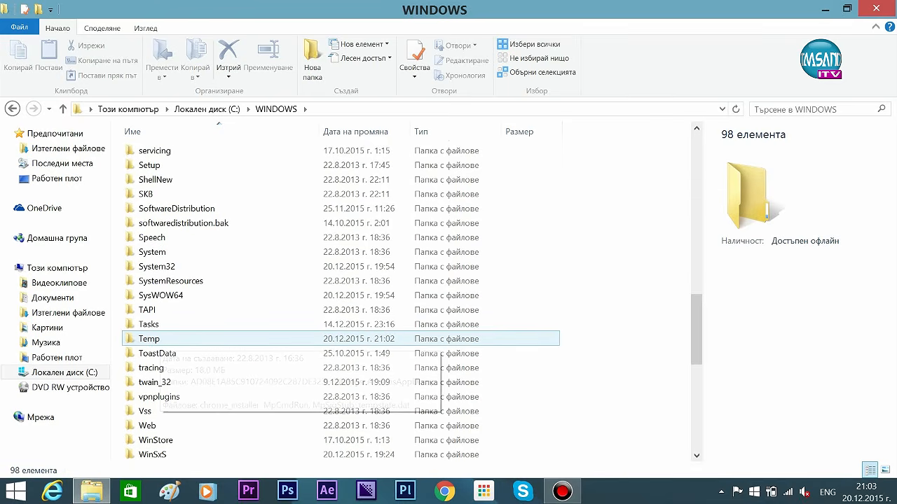
pyautogui.doubleClick(155, 339)
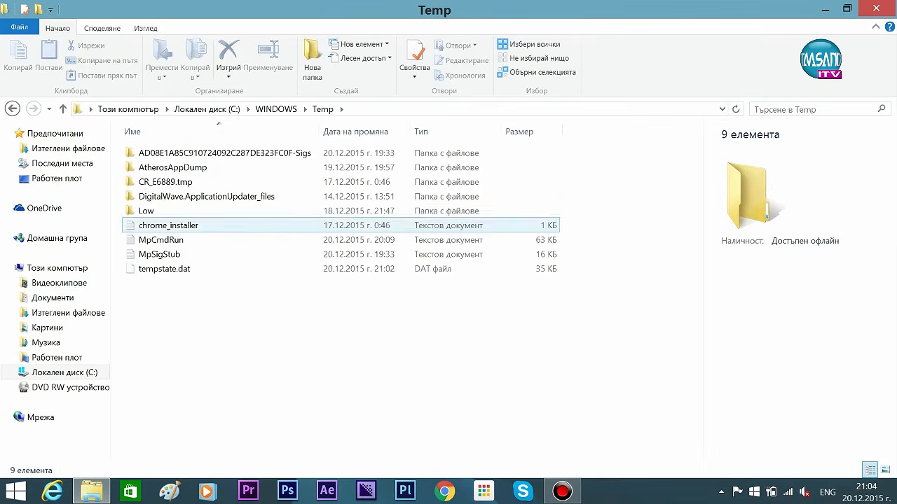
# - Delete all items in the WINDOWS Temp folder, skipping the in-use Low folder, and close the window
pyautogui.click(266, 198)
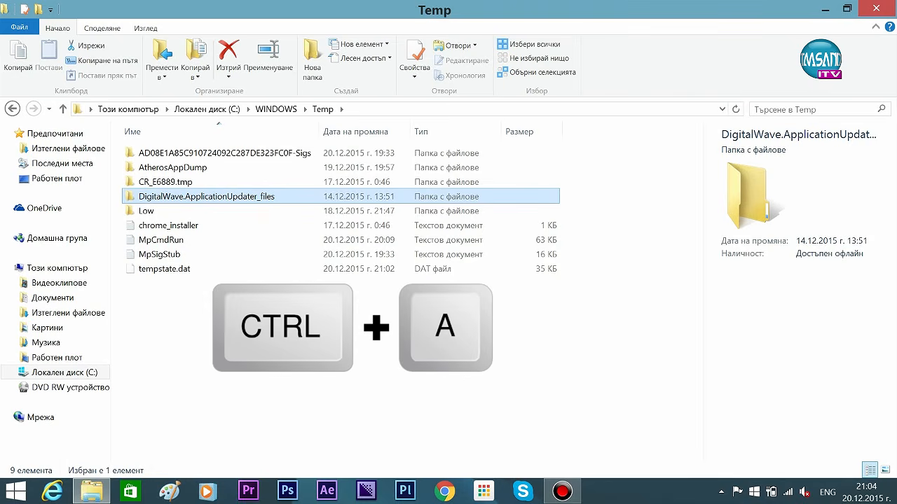
pyautogui.hotkey('ctrl', 'a')
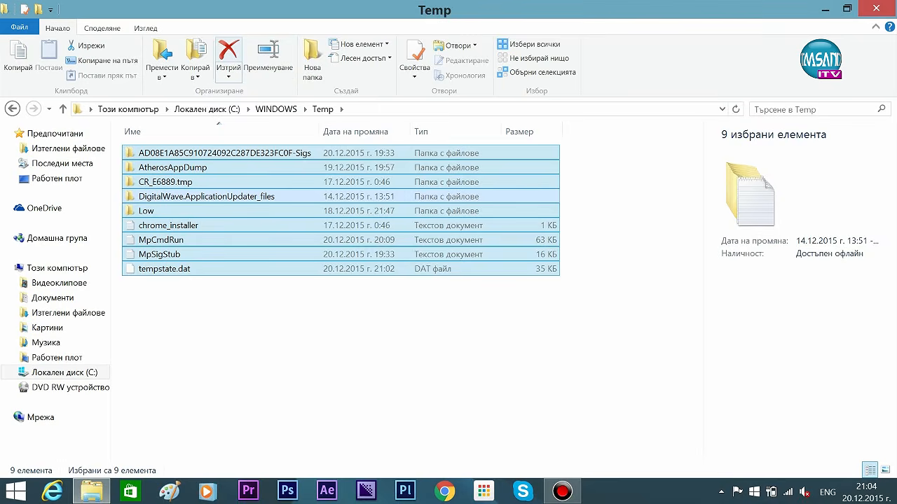
pyautogui.click(228, 52)
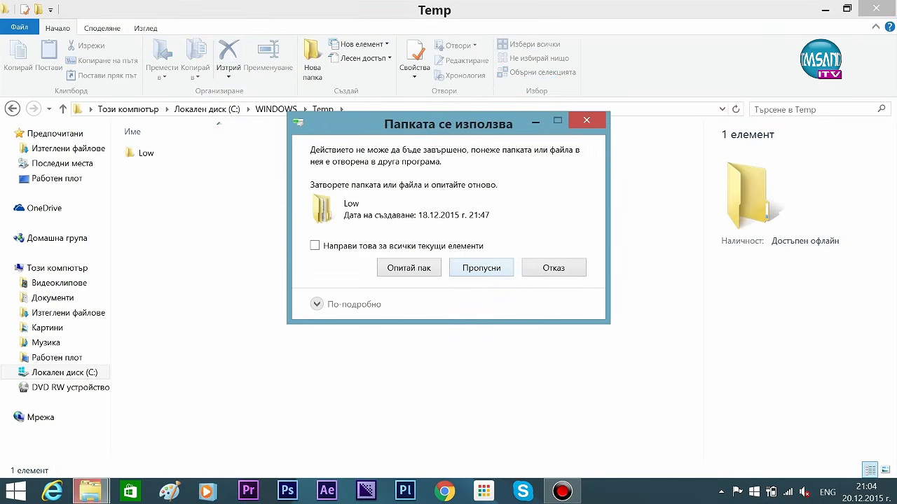
pyautogui.click(472, 267)
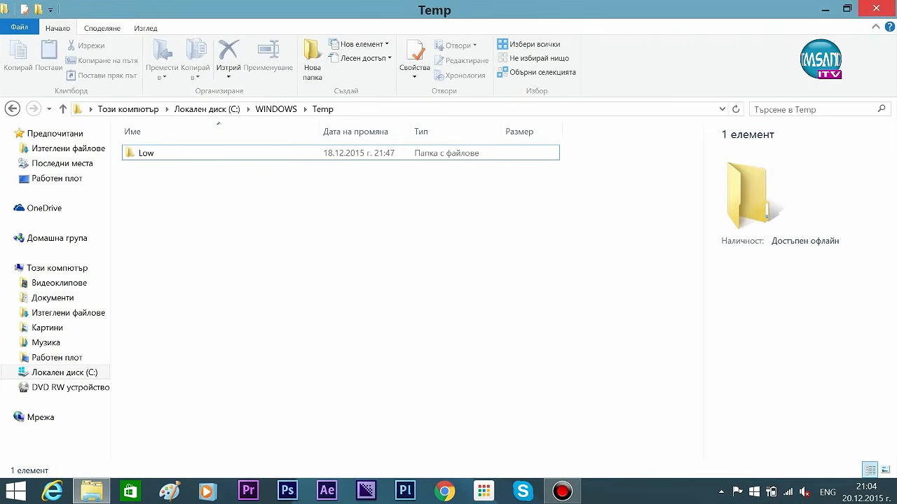
pyautogui.click(876, 8)
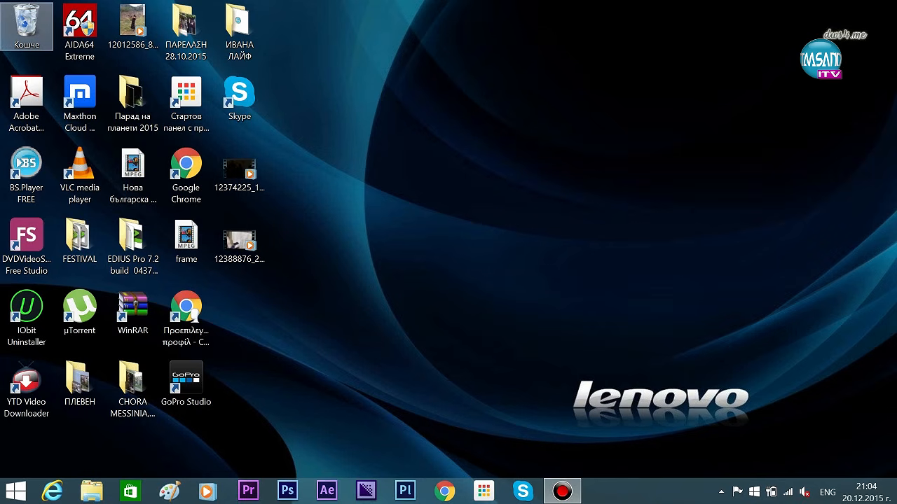
# - Empty the Recycle Bin, allowing administrator deletion of the msdtadmin folder, and close its window
pyautogui.doubleClick(26, 24)
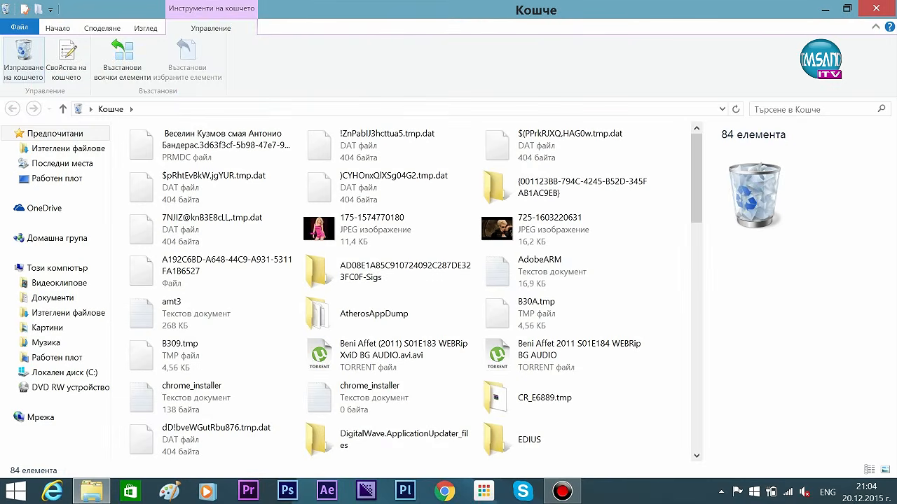
pyautogui.click(24, 59)
pyautogui.click(501, 260)
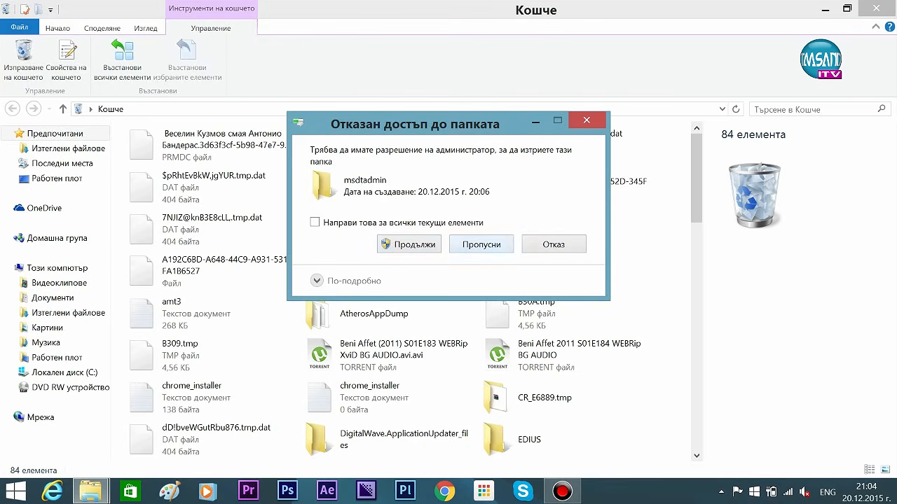
pyautogui.click(409, 244)
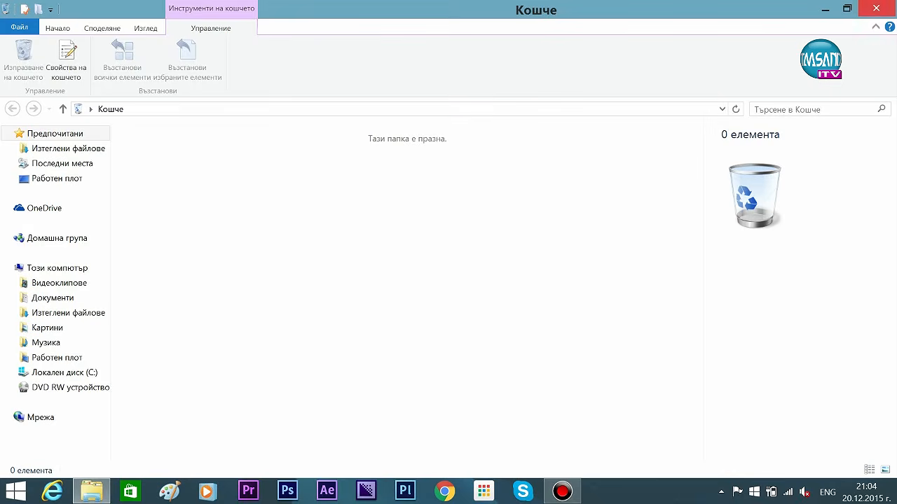
pyautogui.click(876, 8)
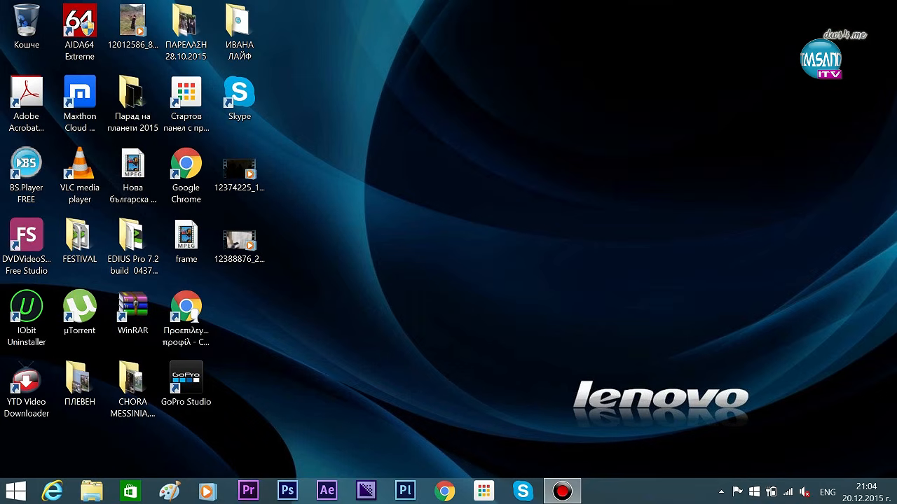